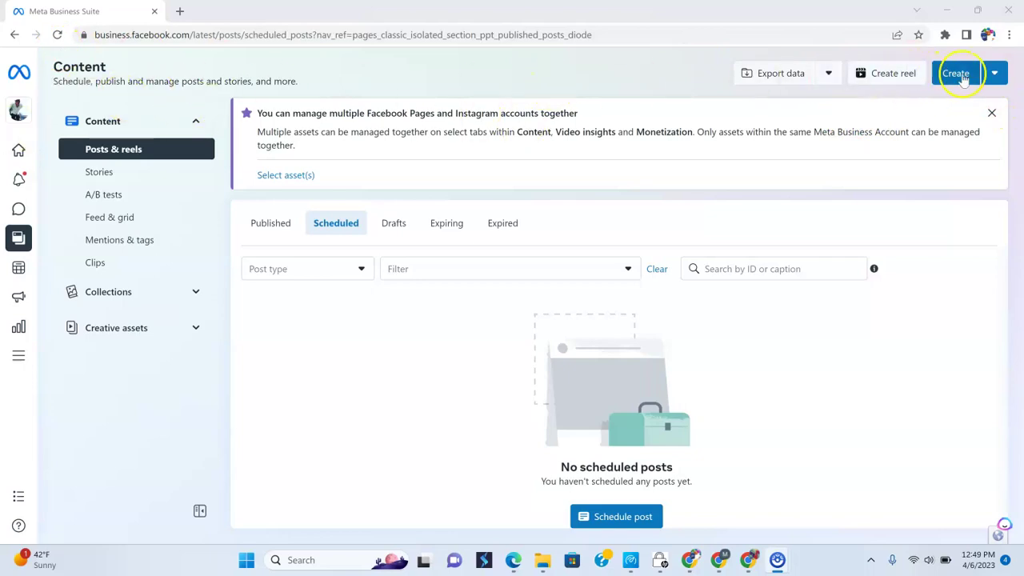
Step: Open the All tools list in Meta Business Suite and choose Page settings under Manage
mouse_move(19, 149)
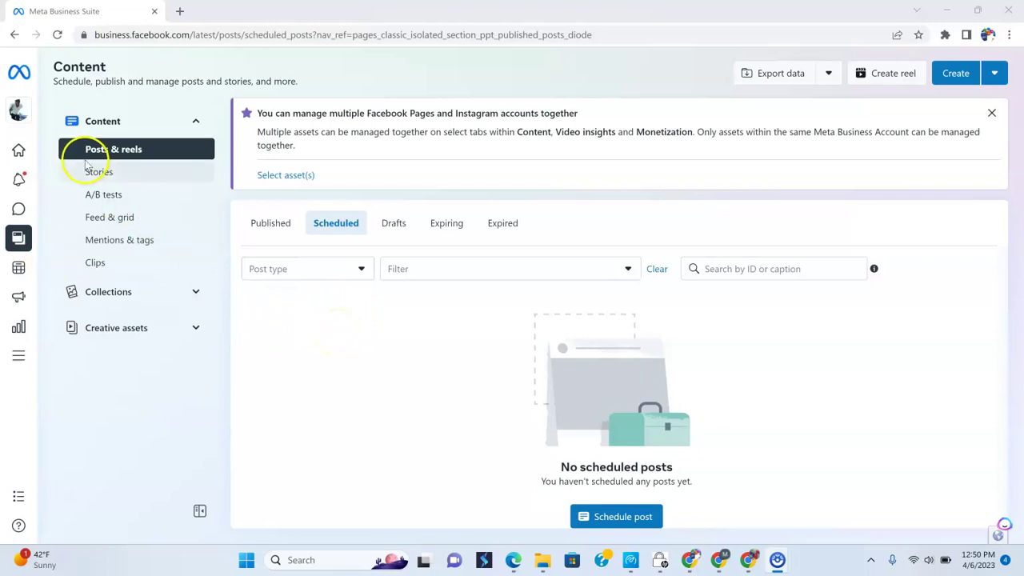
mouse_move(44, 122)
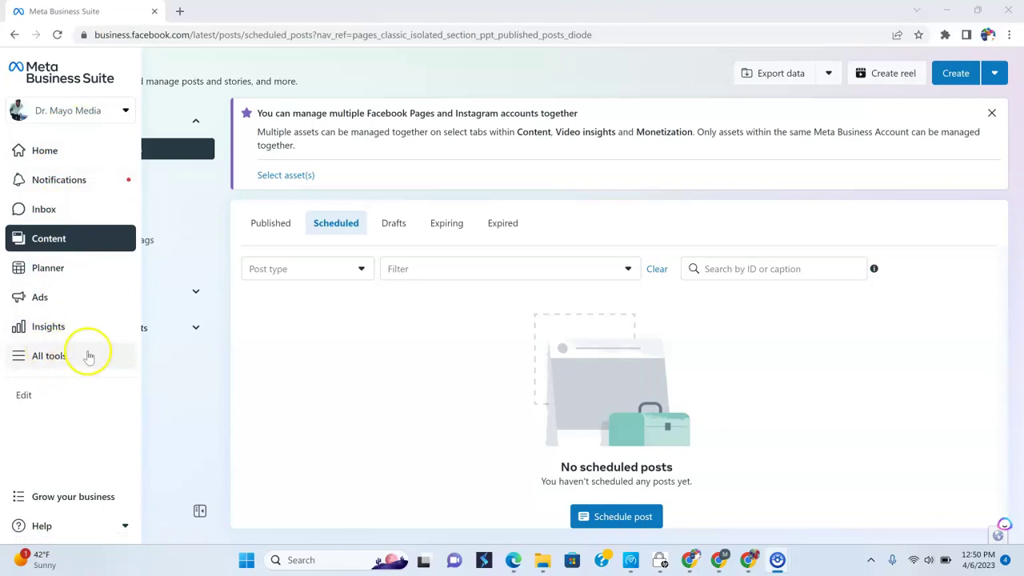
click(75, 361)
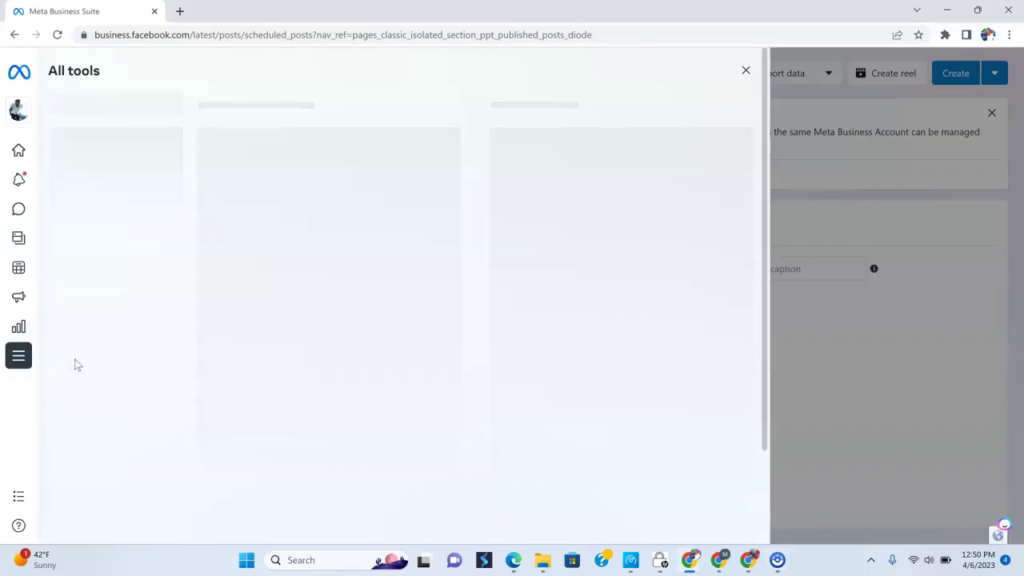
click(86, 333)
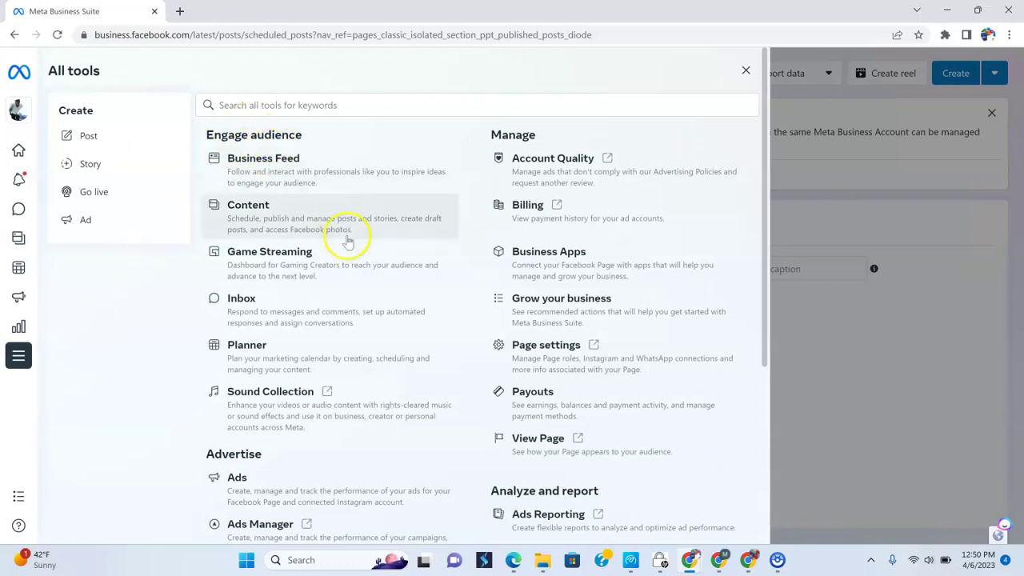
scroll(365, 288, down, 1)
scroll(365, 288, down, 3)
scroll(387, 331, up, 1)
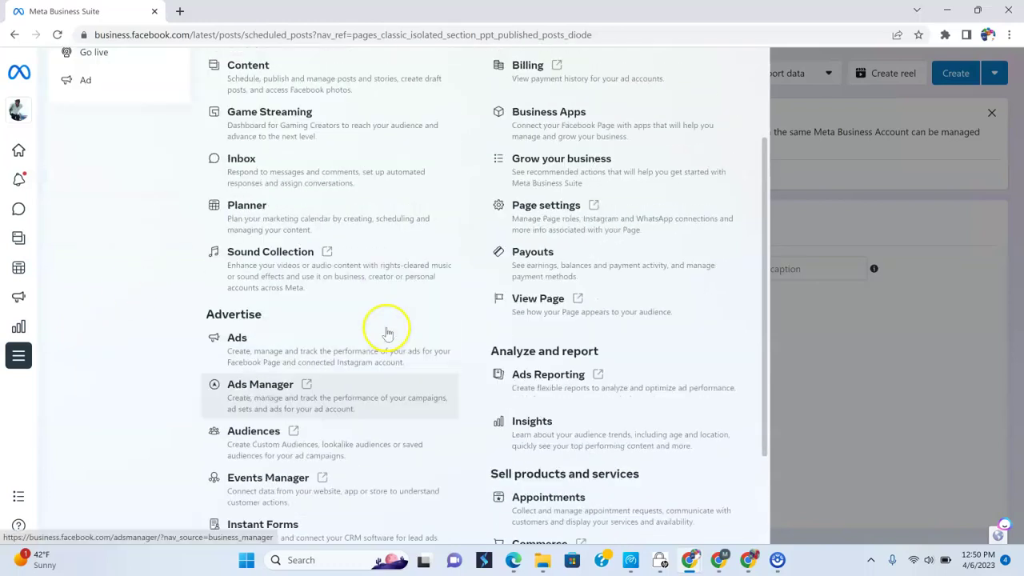
click(562, 232)
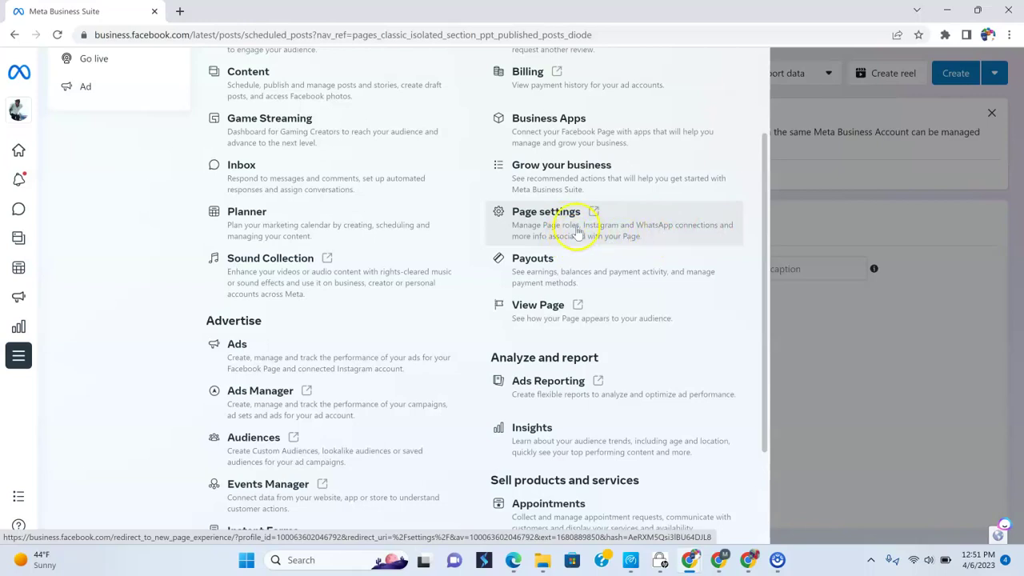
Step: Open the Page's Facebook Settings in a new tab, showing General Page settings for name and username
click(574, 229)
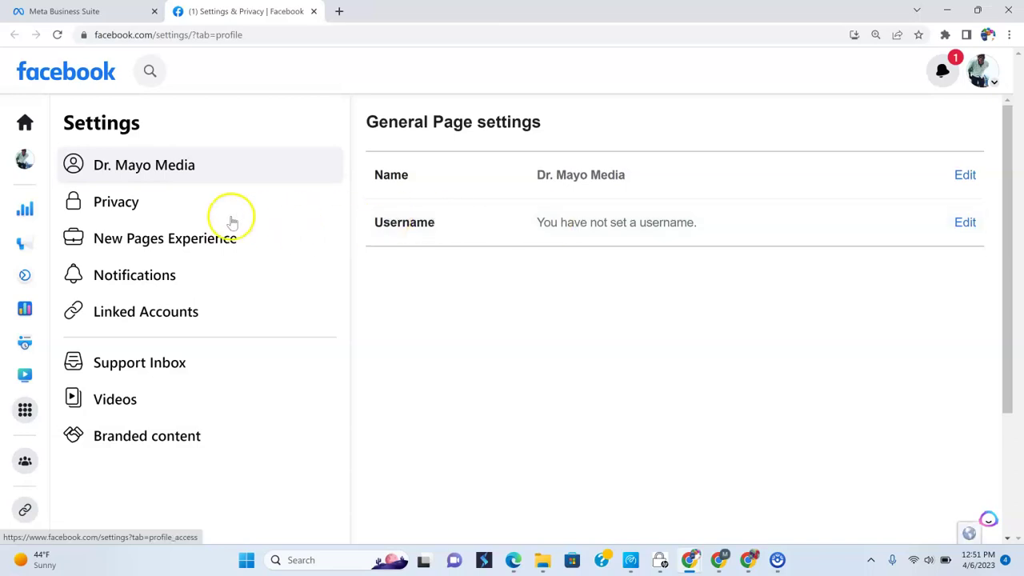
click(200, 278)
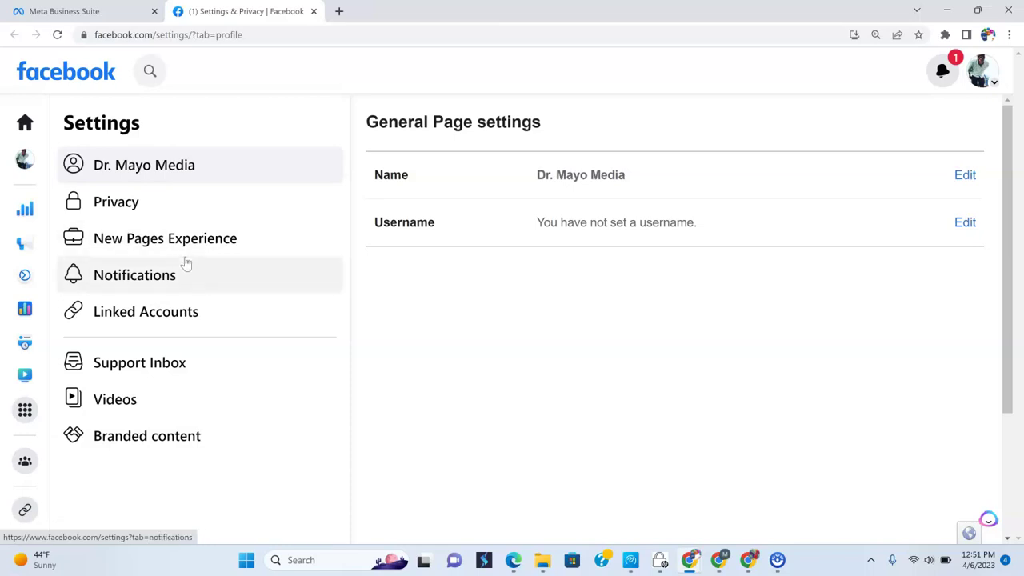
click(231, 272)
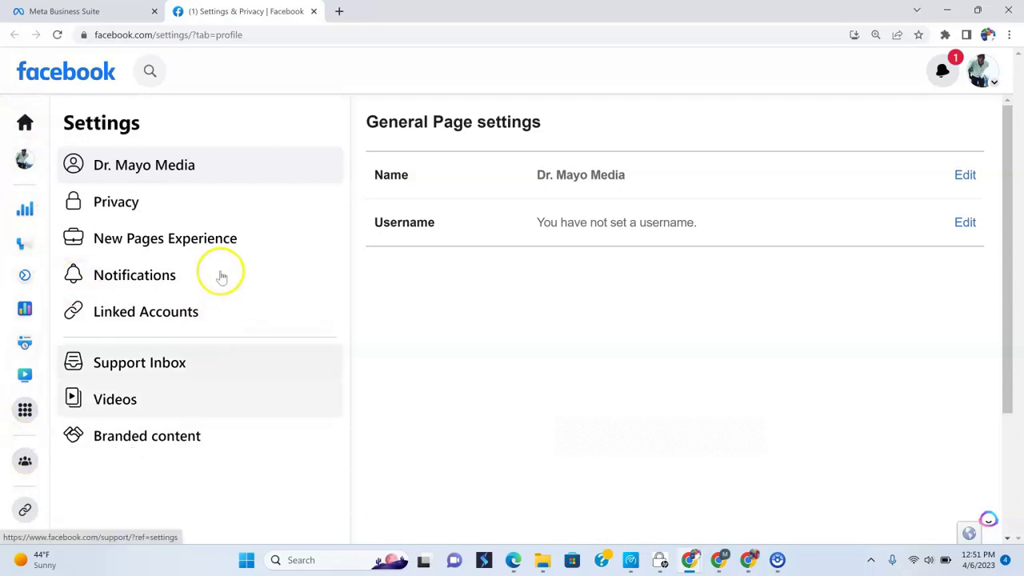
Step: Go to New Pages Experience Page access and start adding someone under People with Facebook access
click(182, 247)
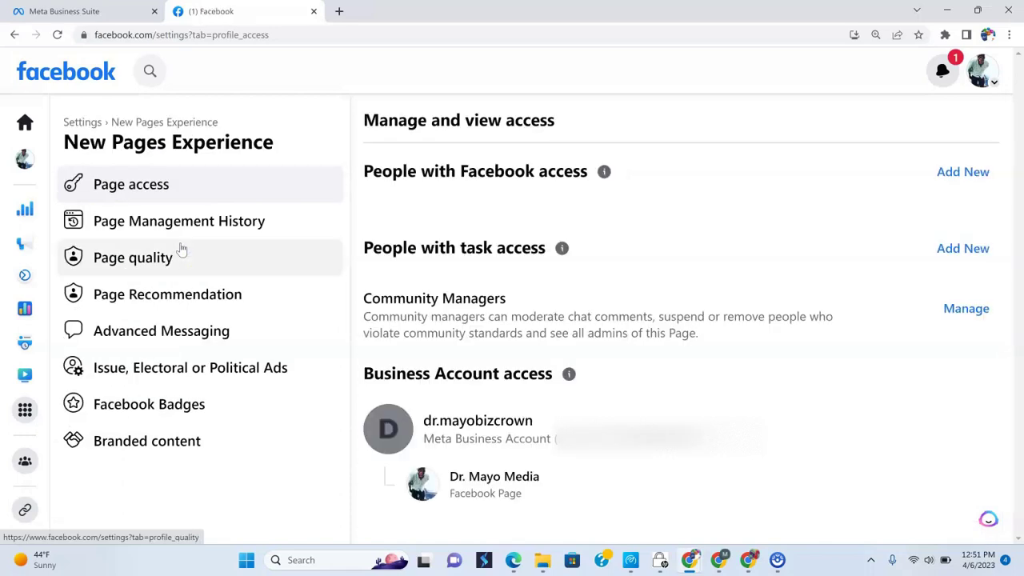
click(138, 257)
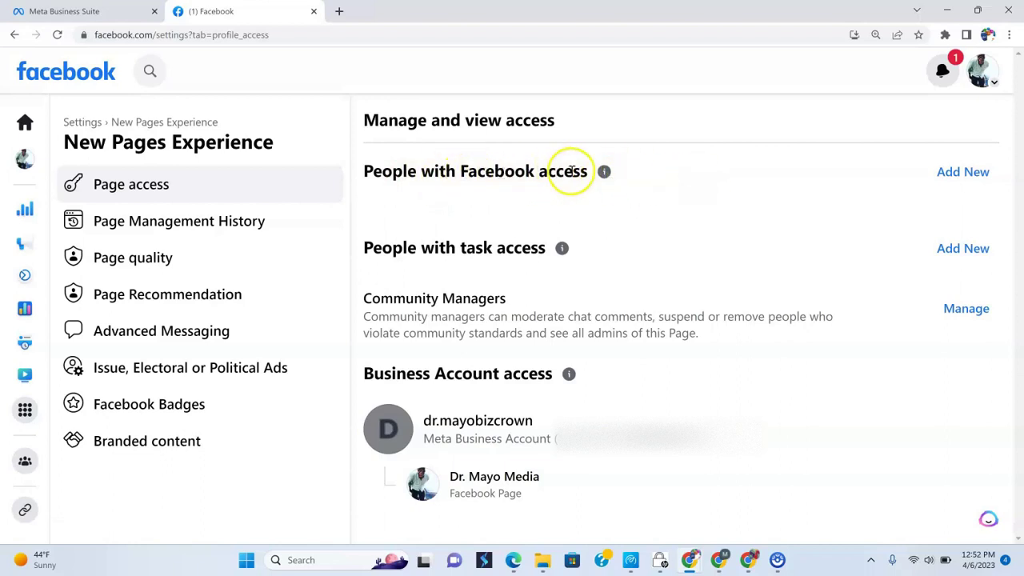
click(952, 174)
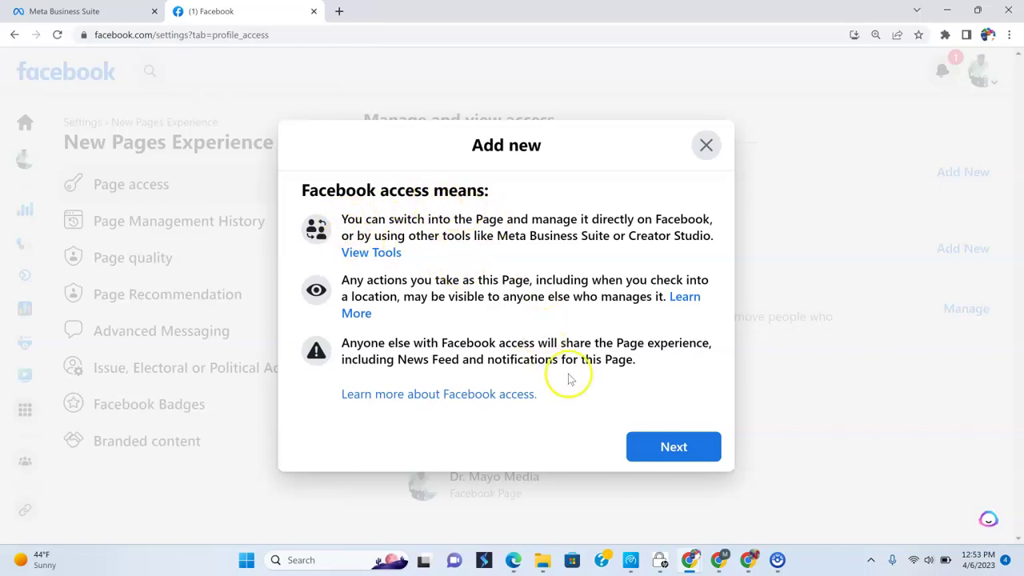
Step: Continue to the people picker and search for a person by name
click(690, 448)
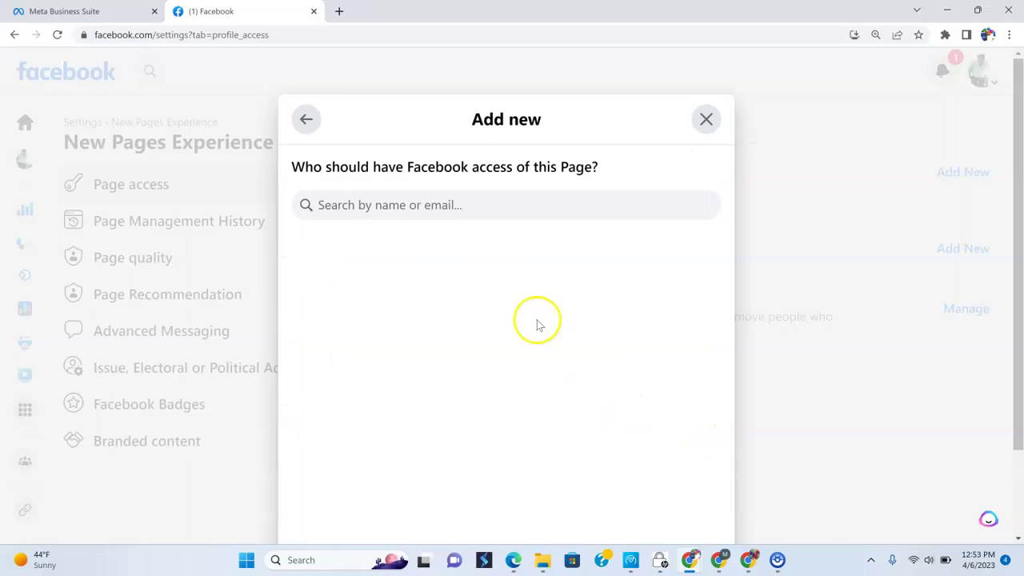
click(419, 209)
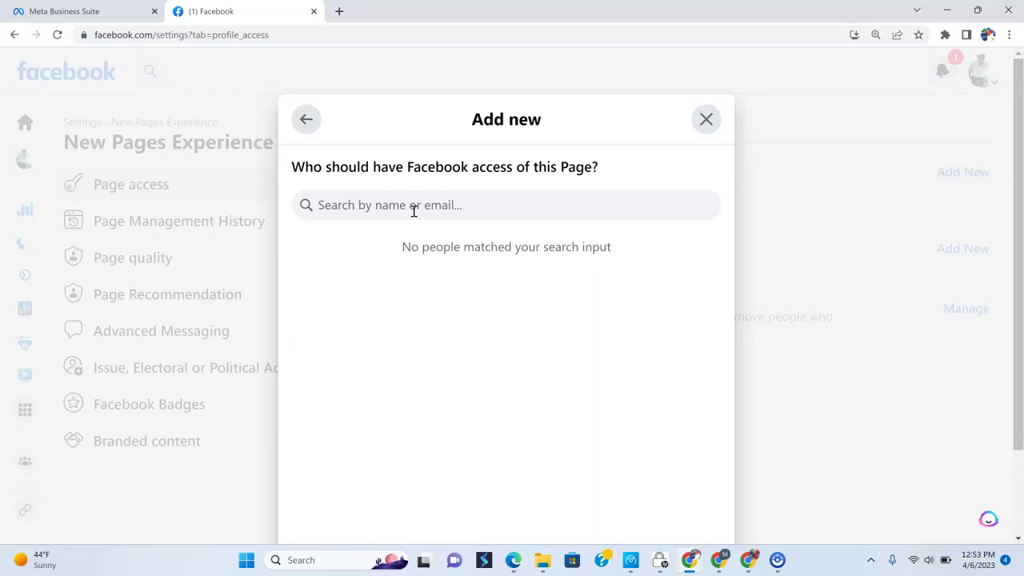
text(mayo)
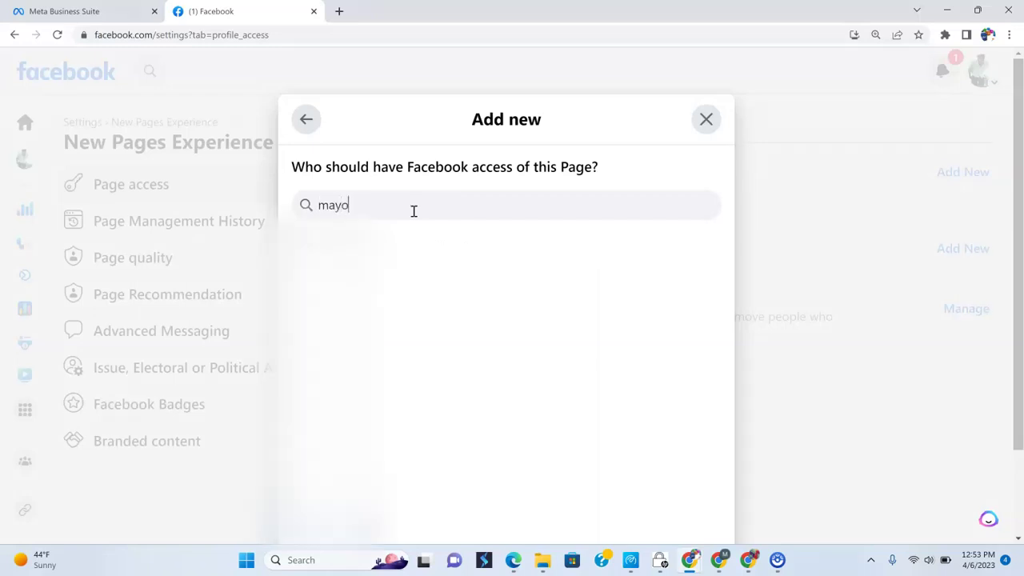
key(BackSpace)
key(BackSpace)
text(ay)
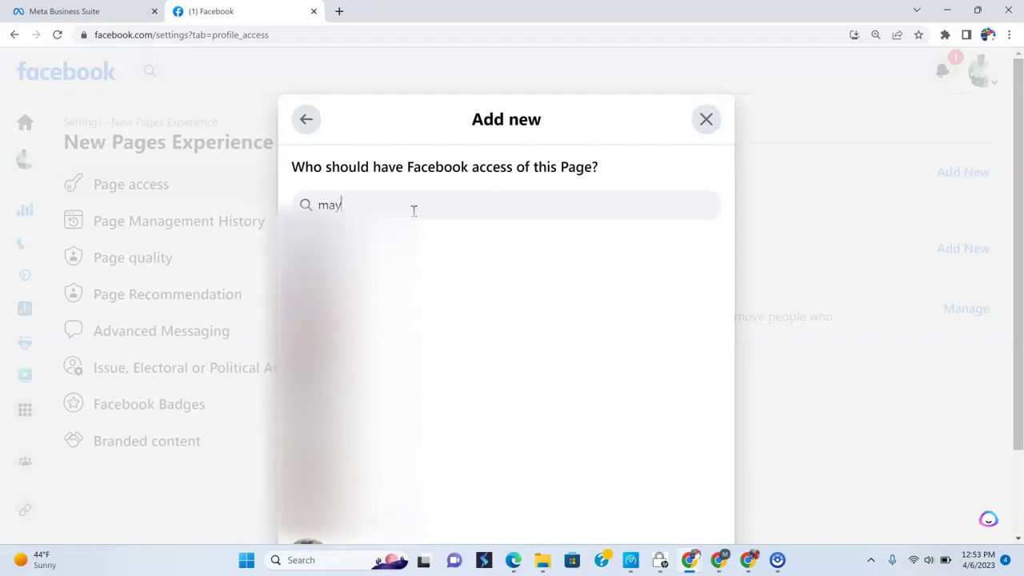
Step: Browse the search results, then close the Add new dialog without granting anyone access
scroll(421, 347, down, 2)
click(422, 347)
scroll(421, 348, down, 2)
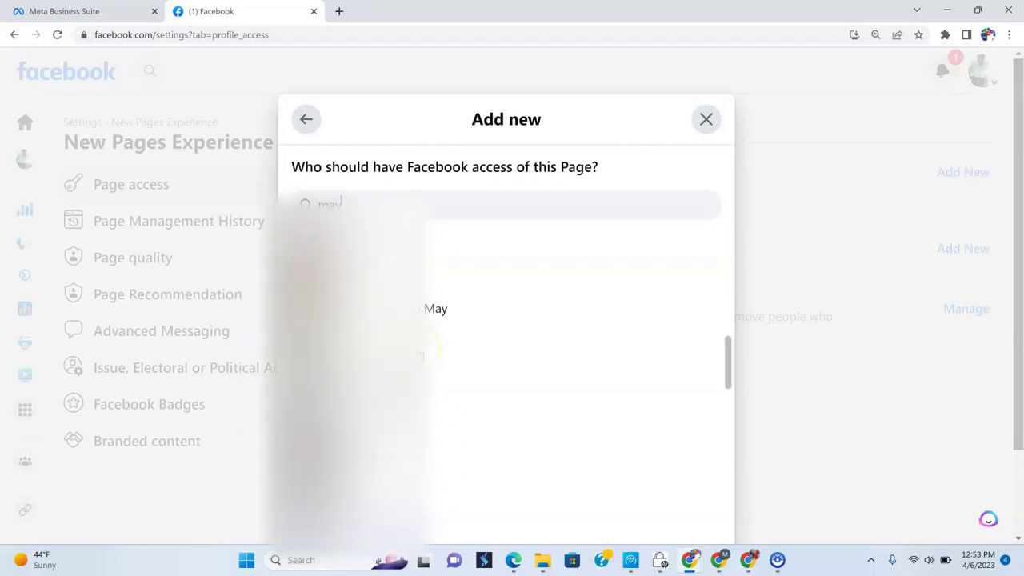
scroll(419, 356, up, 3)
scroll(419, 357, down, 1)
click(414, 327)
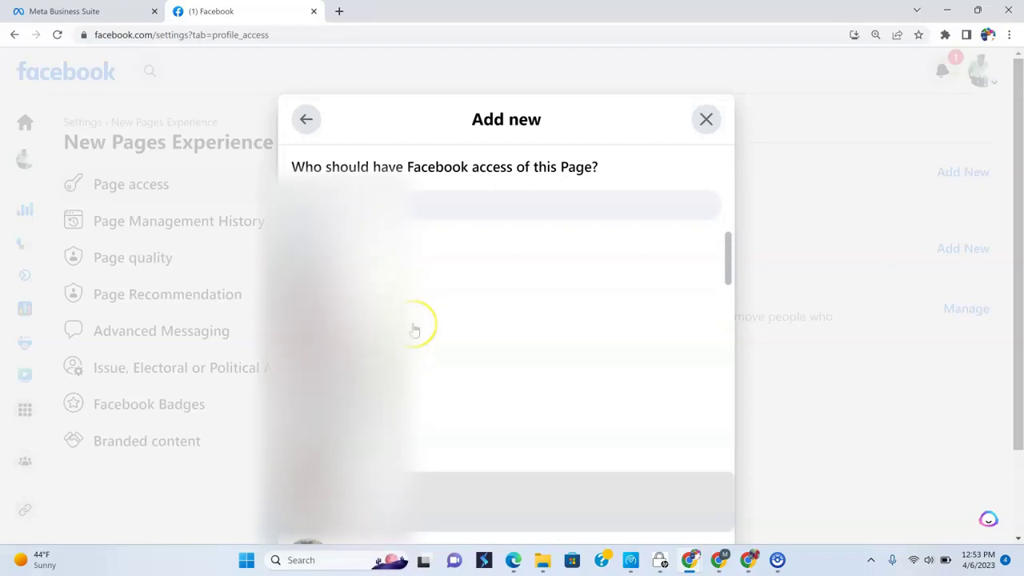
click(400, 263)
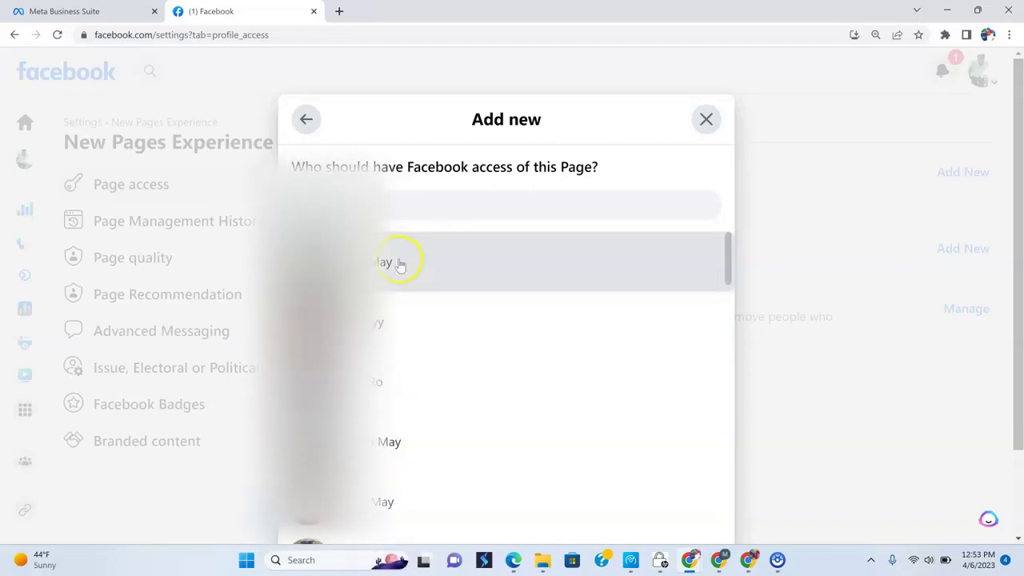
click(705, 120)
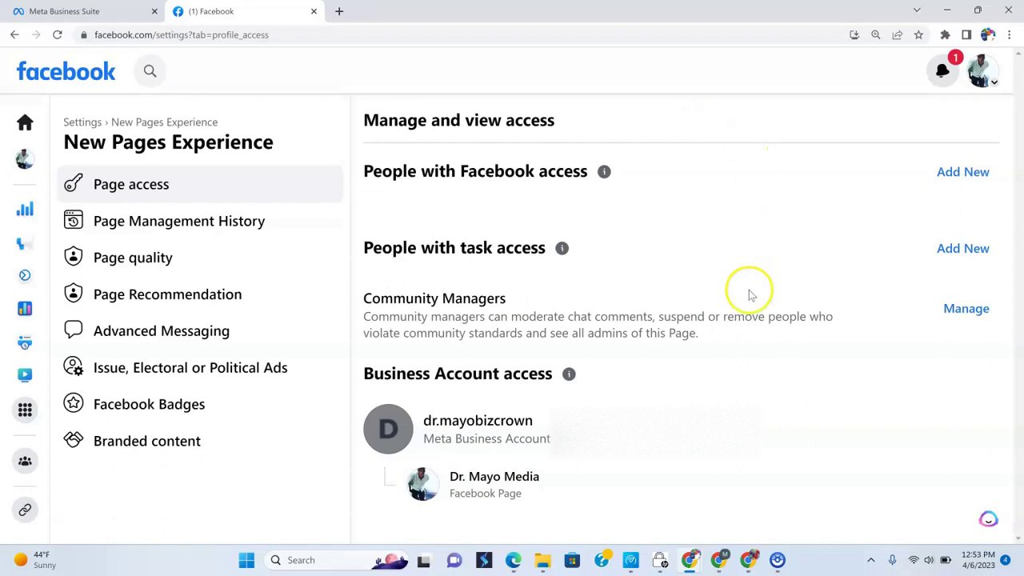
click(950, 252)
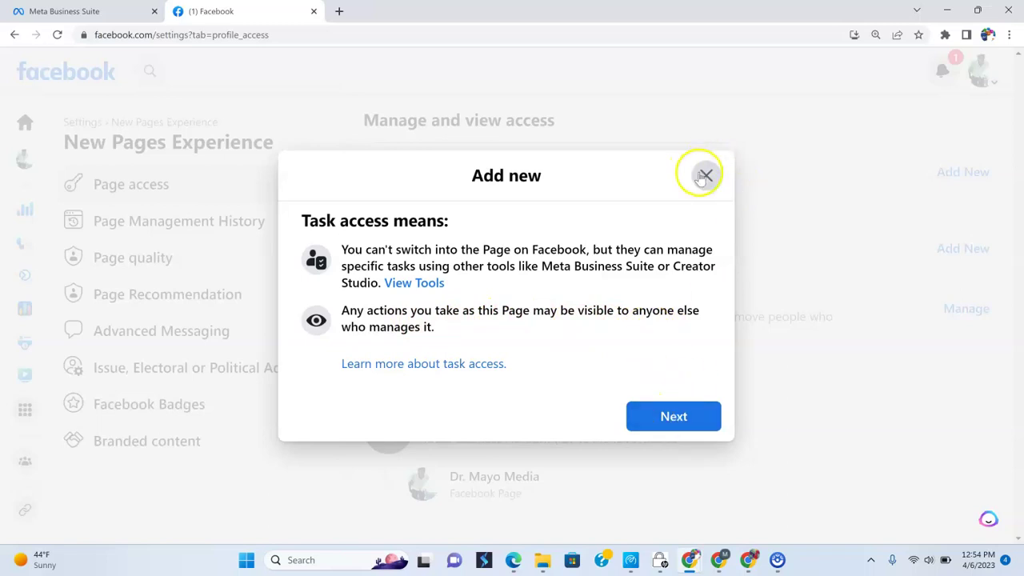
click(703, 176)
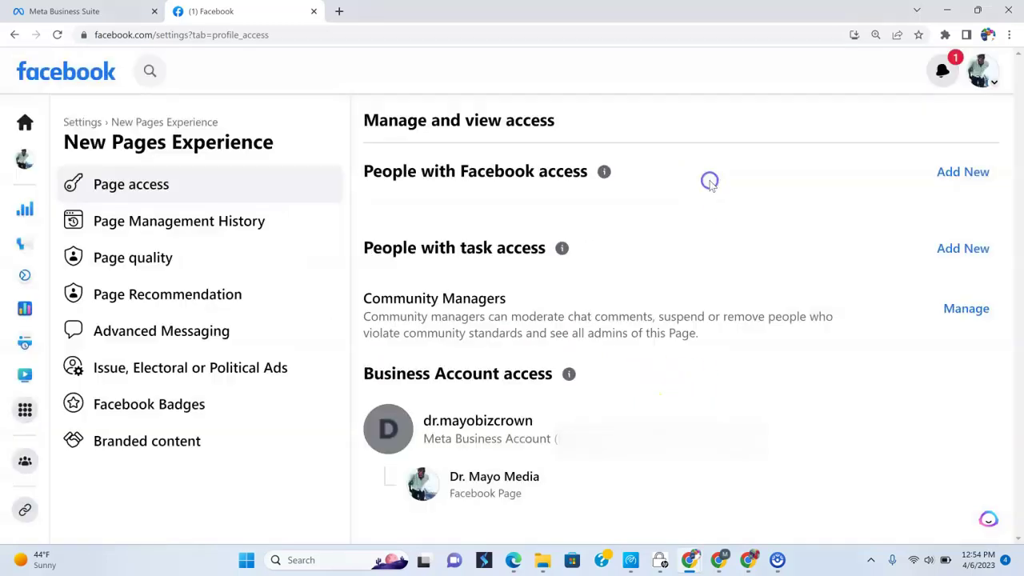
click(970, 178)
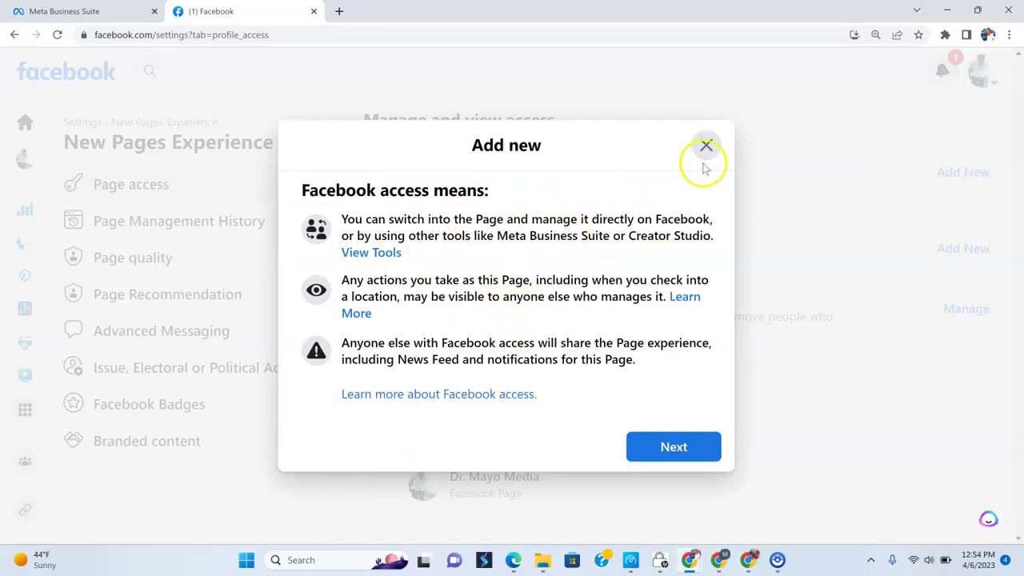
click(707, 146)
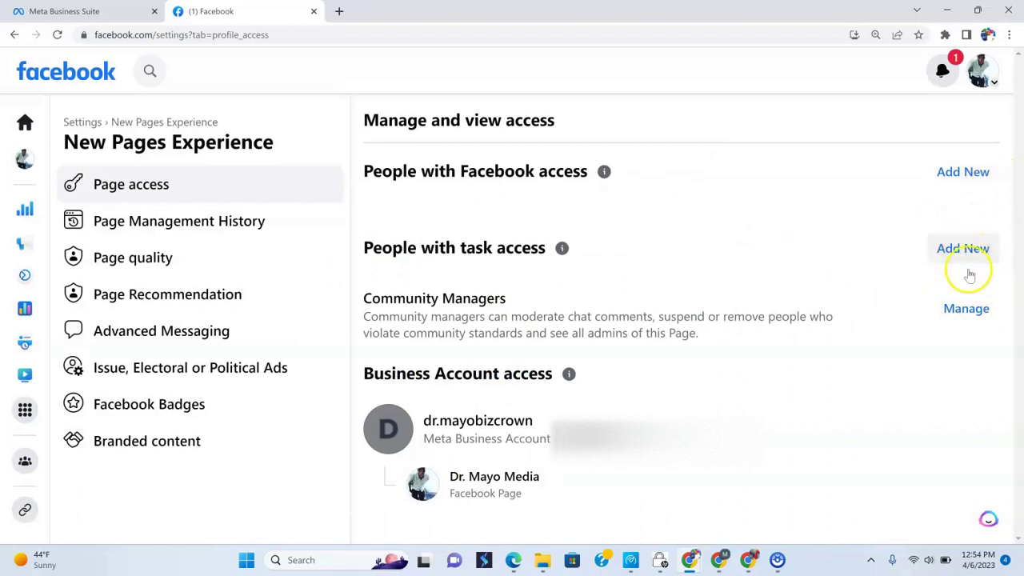
click(966, 312)
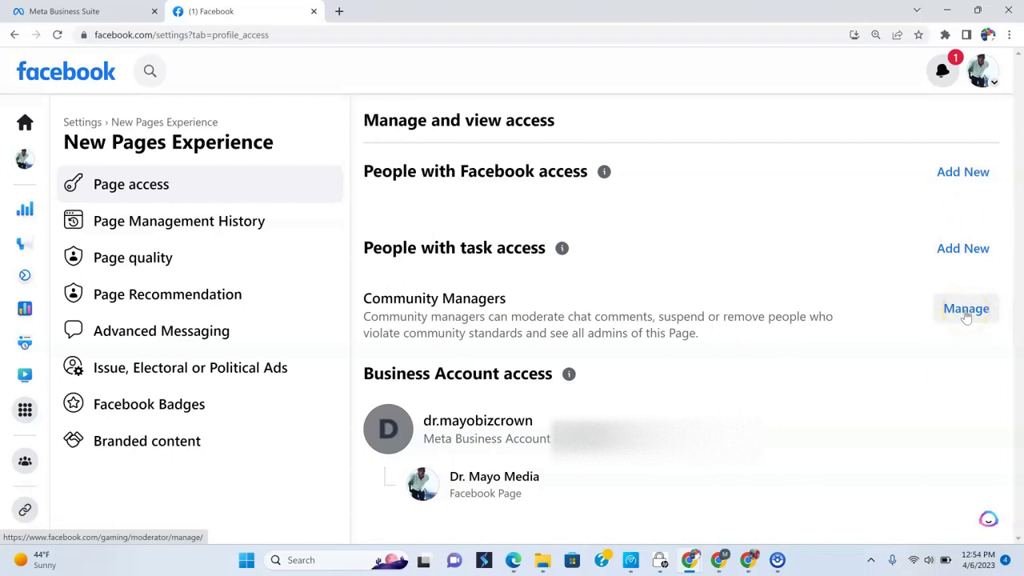
click(965, 314)
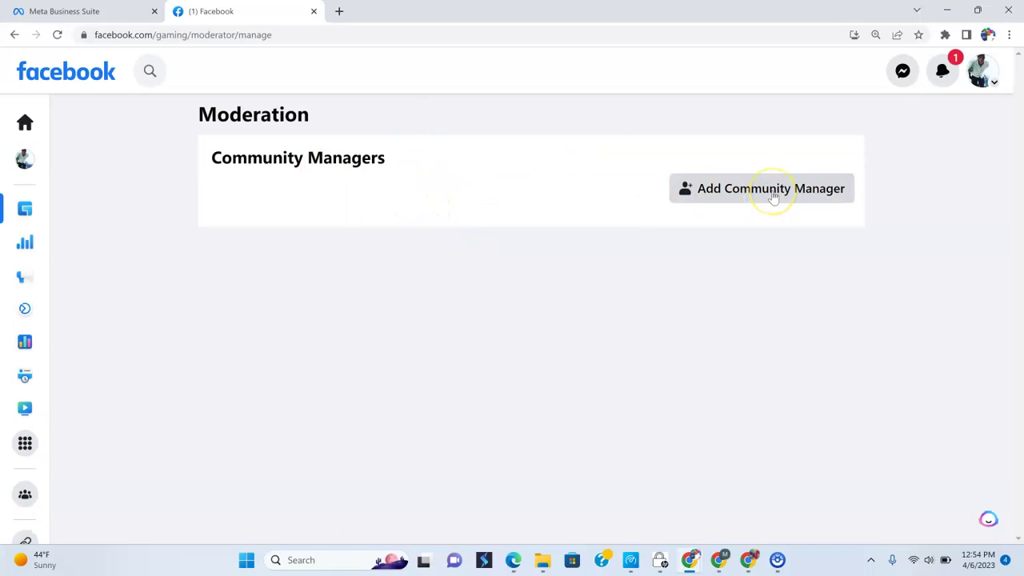
click(13, 35)
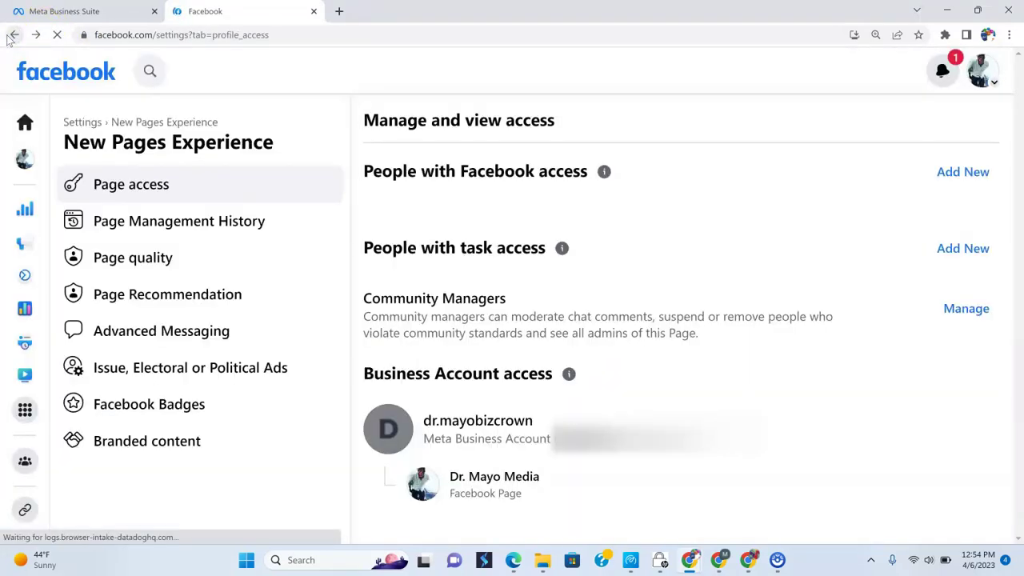